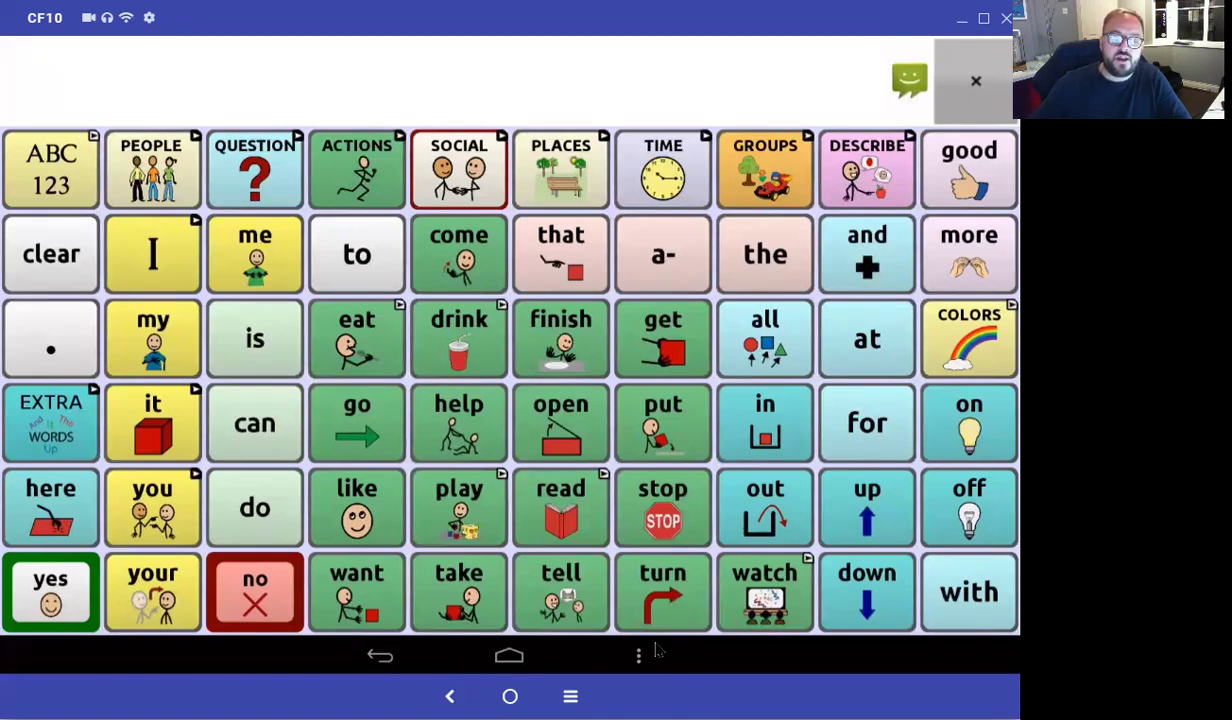
Step: Go to the vocabulary library from the main app menu
click(656, 650)
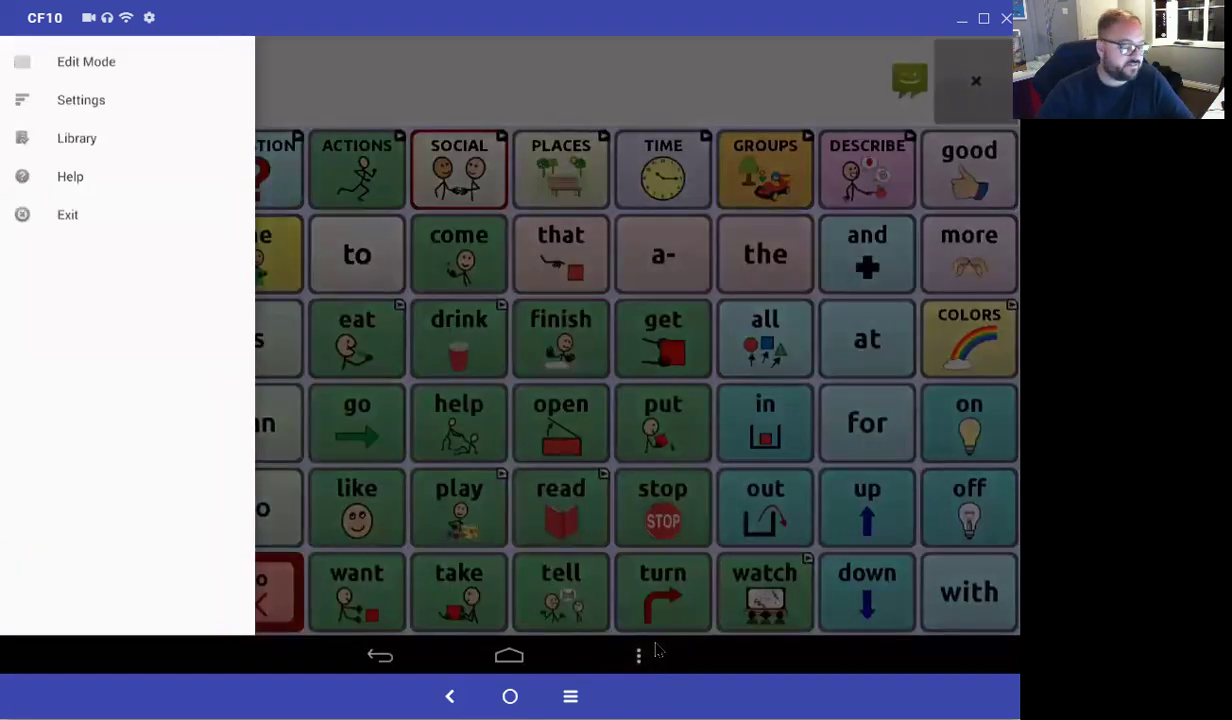
click(656, 650)
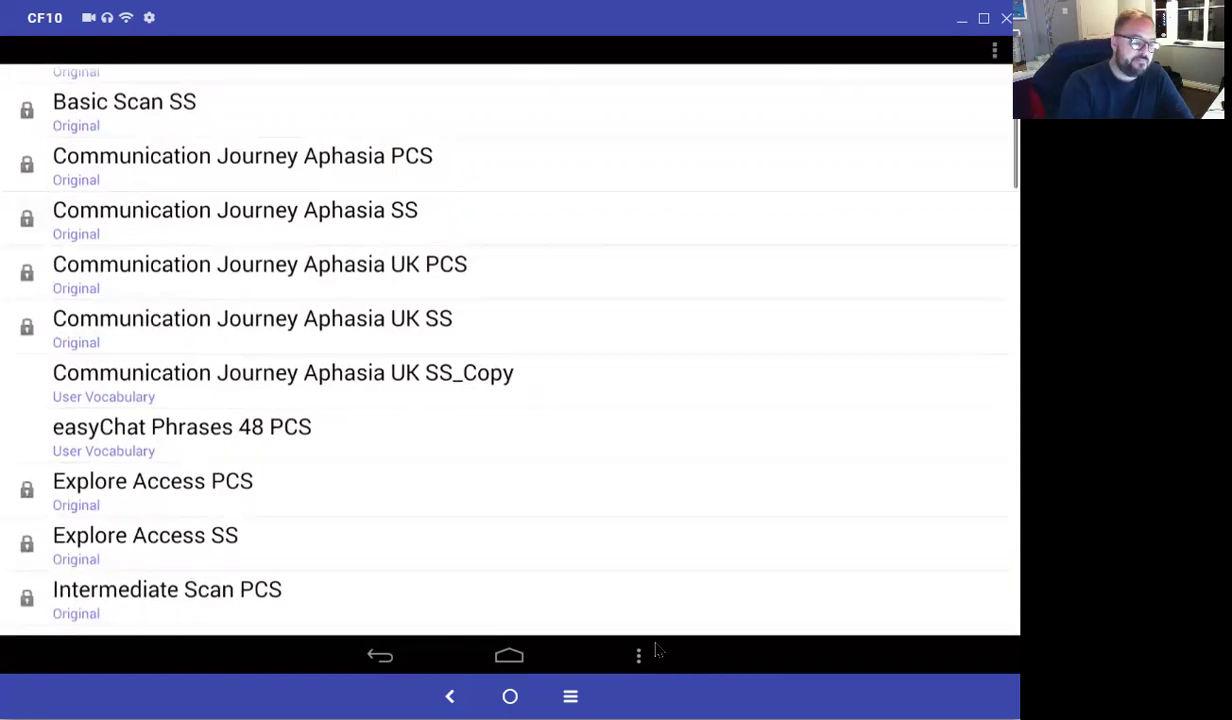
Step: Open the Communication Journey Aphasia PCS vocabulary to its home page of topic tiles
click(657, 650)
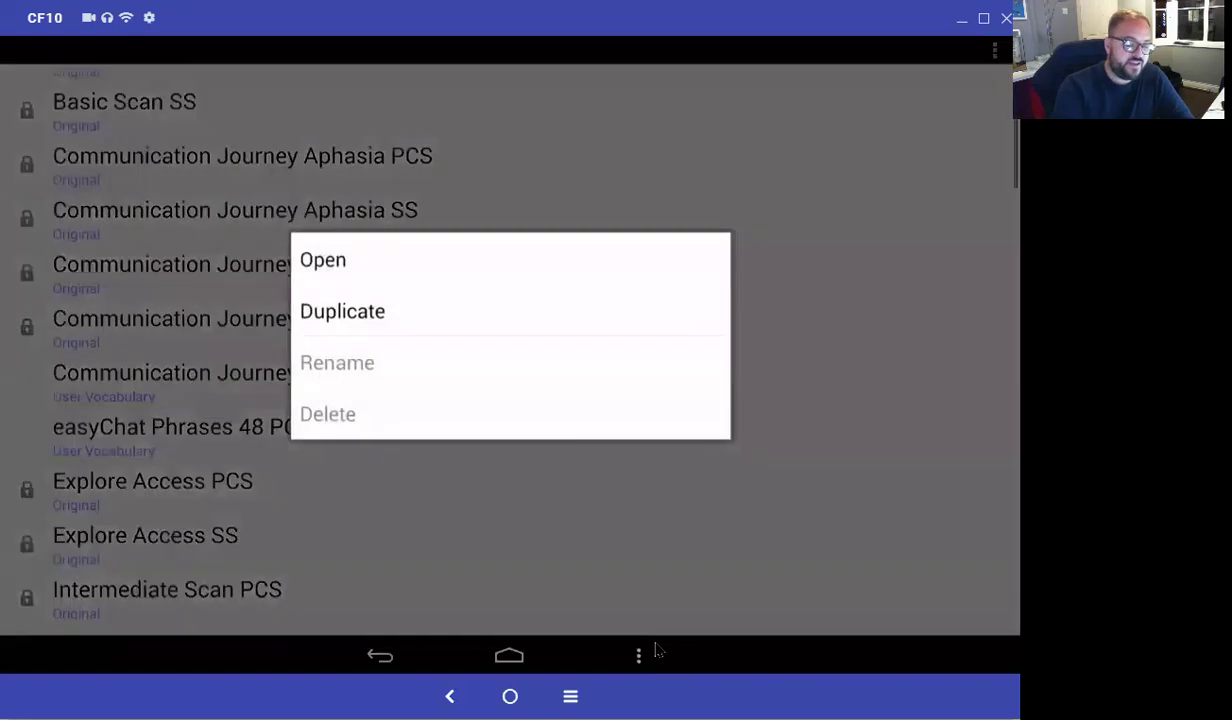
key(Return)
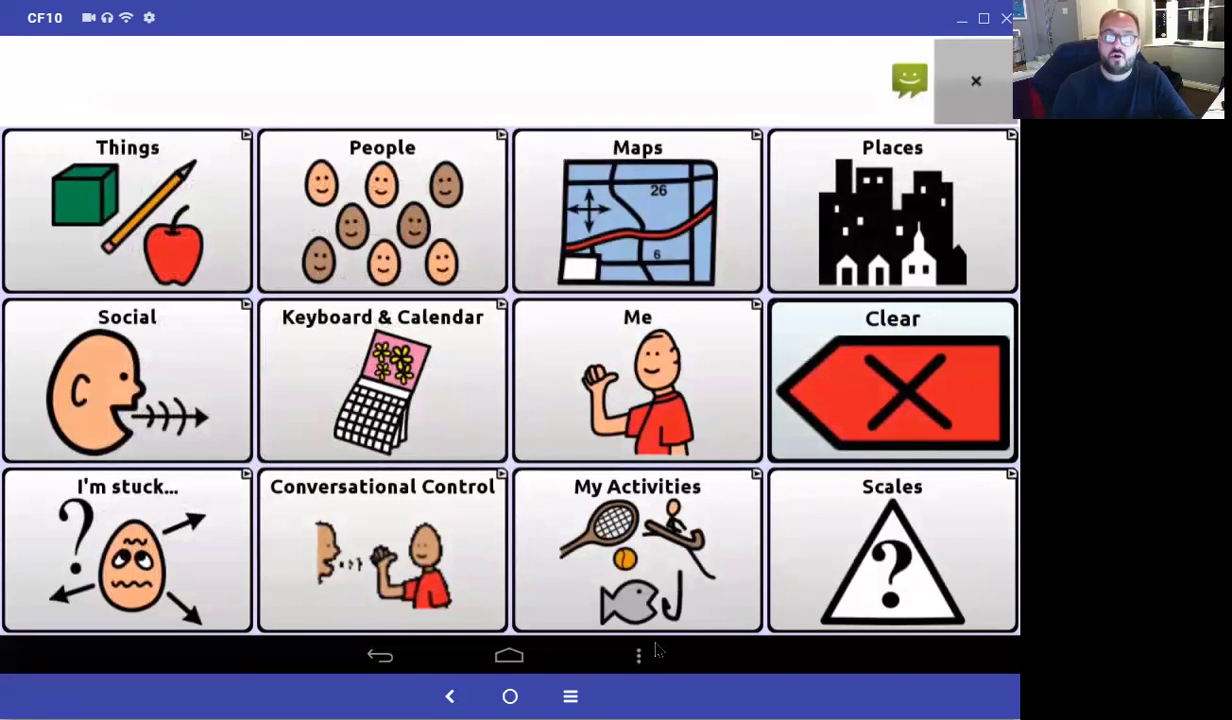
Step: Enter Edit Mode, duplicate the vocabulary, and save it with the user's name replacing 'Copy'
click(657, 650)
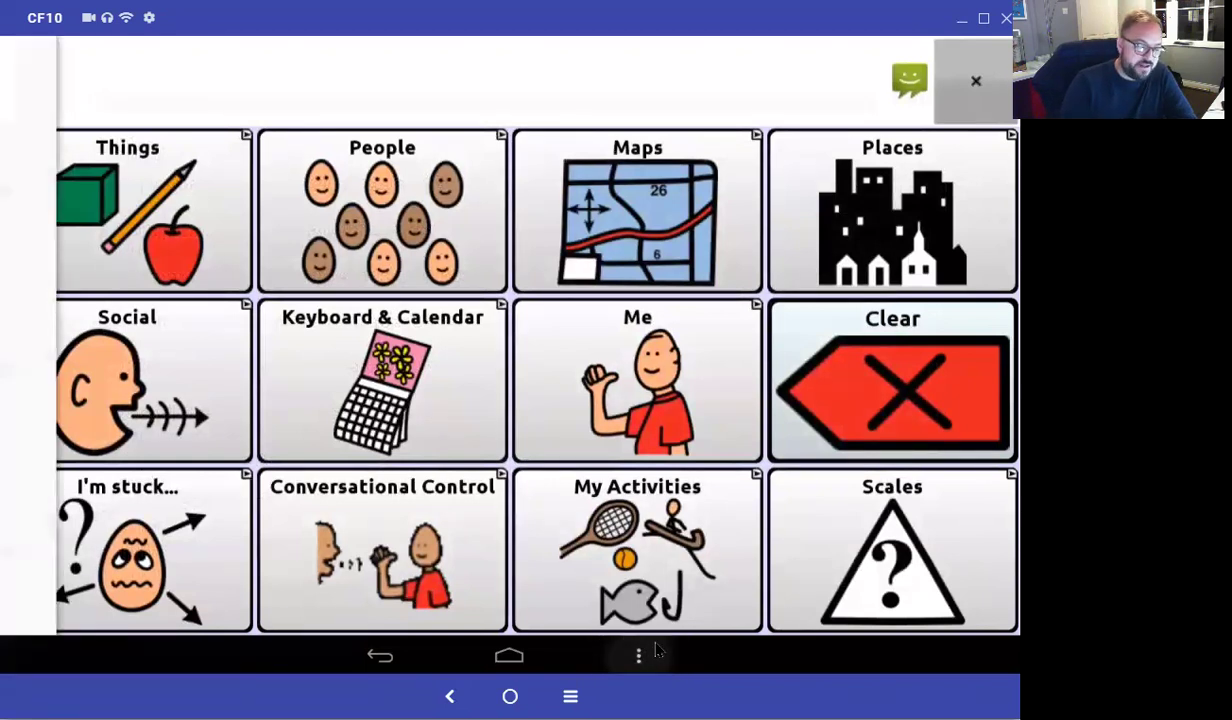
click(86, 61)
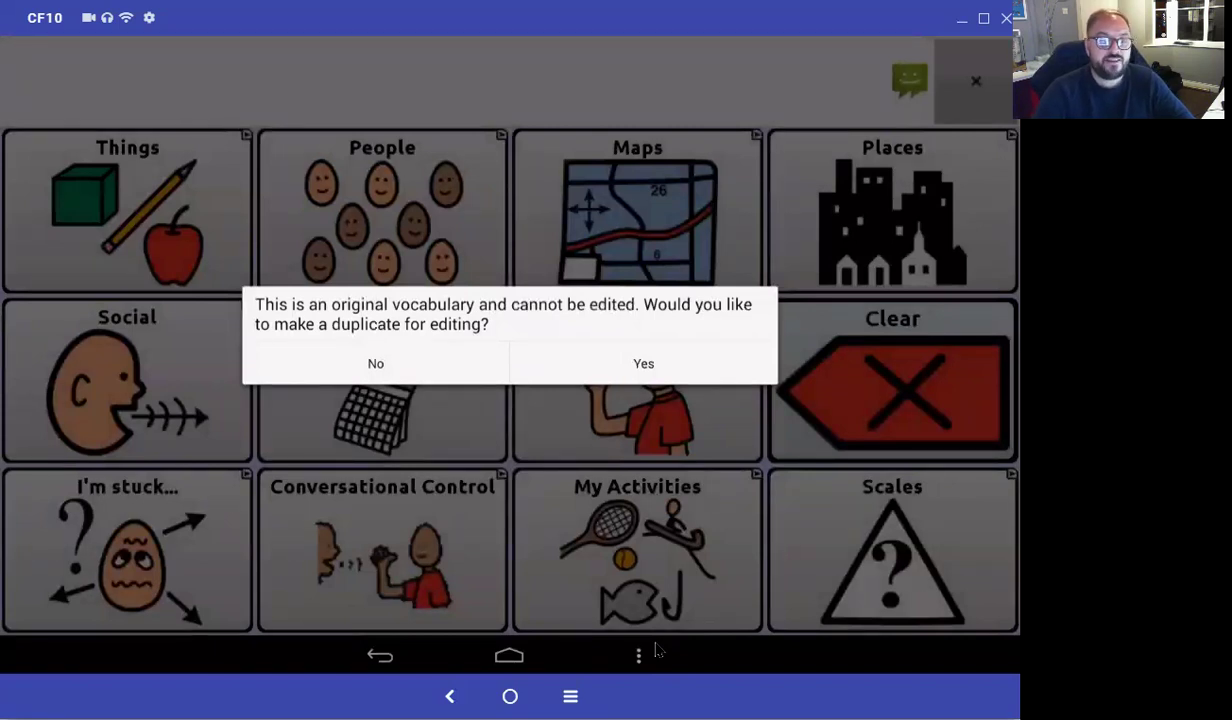
key(Return)
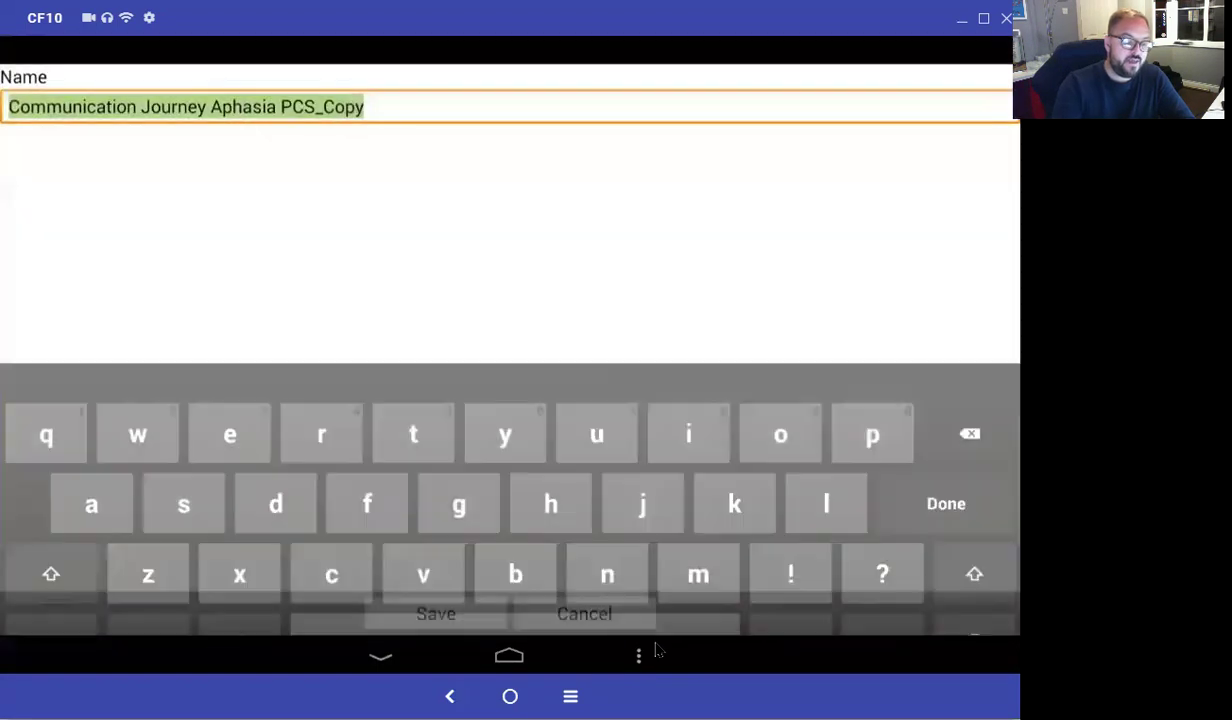
key(BackSpace)
key(BackSpace)
key(BackSpace)
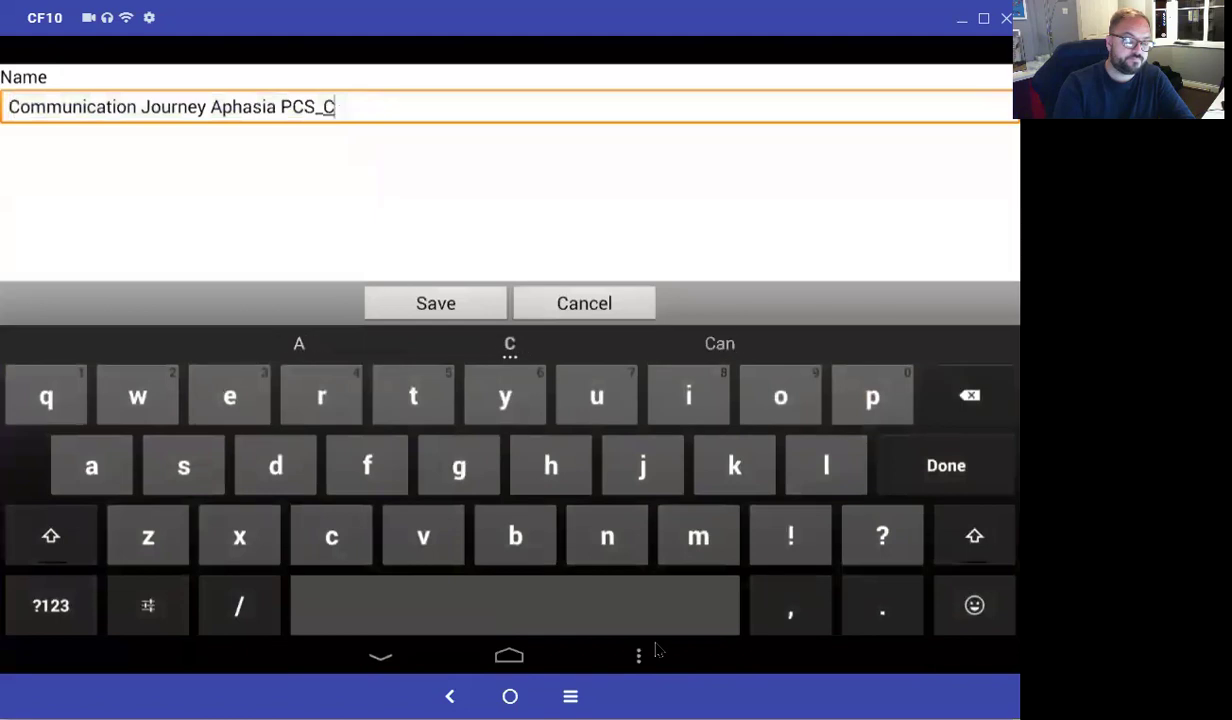
text(Mar)
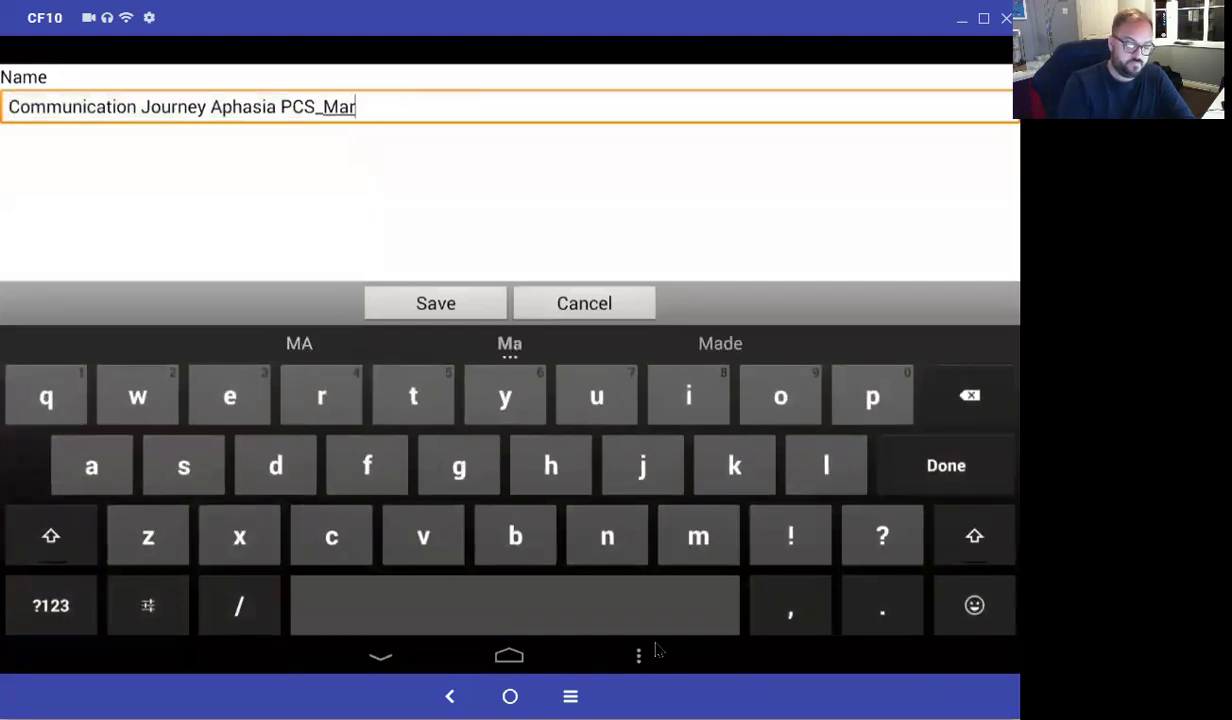
text(k)
key(Return)
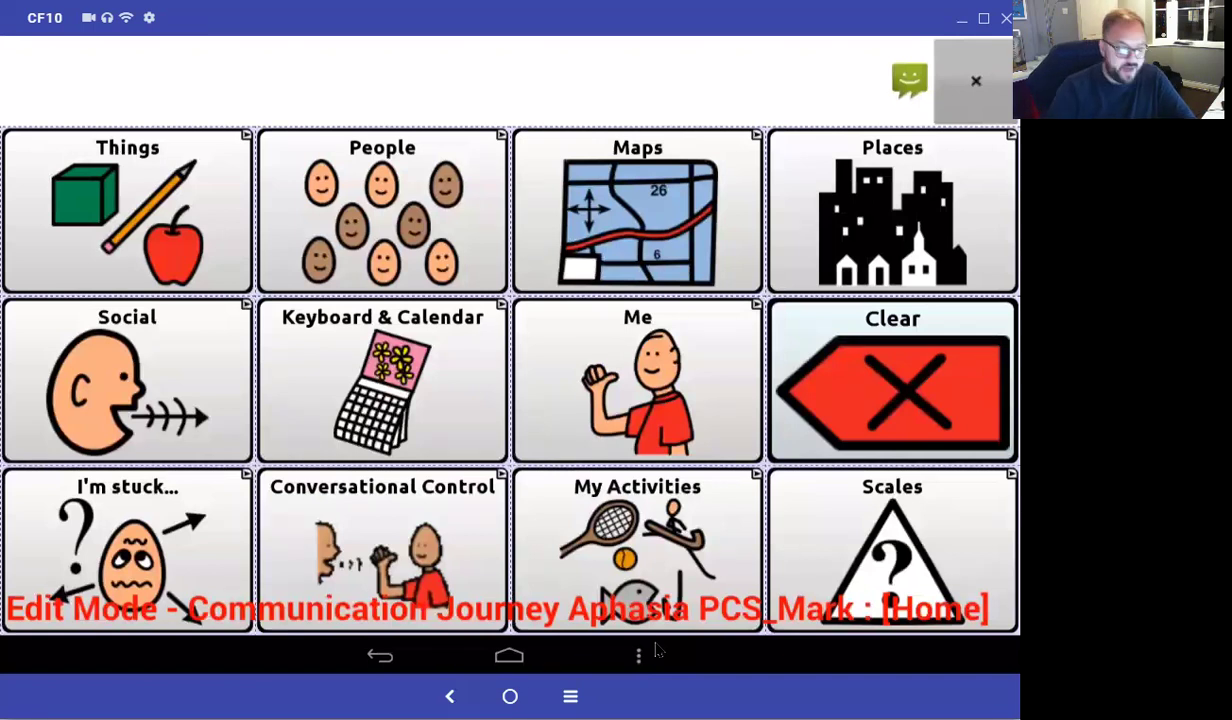
Step: Turn off Edit Mode for the copied vocabulary and reopen the main menu
click(650, 650)
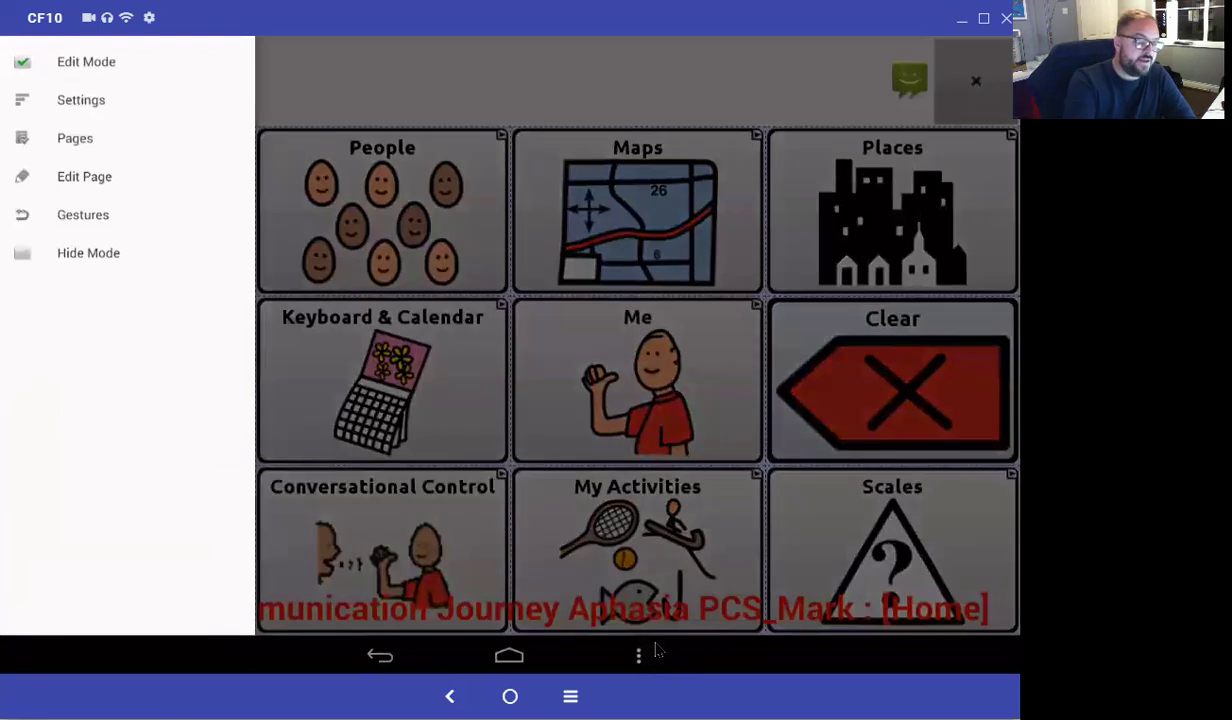
click(655, 650)
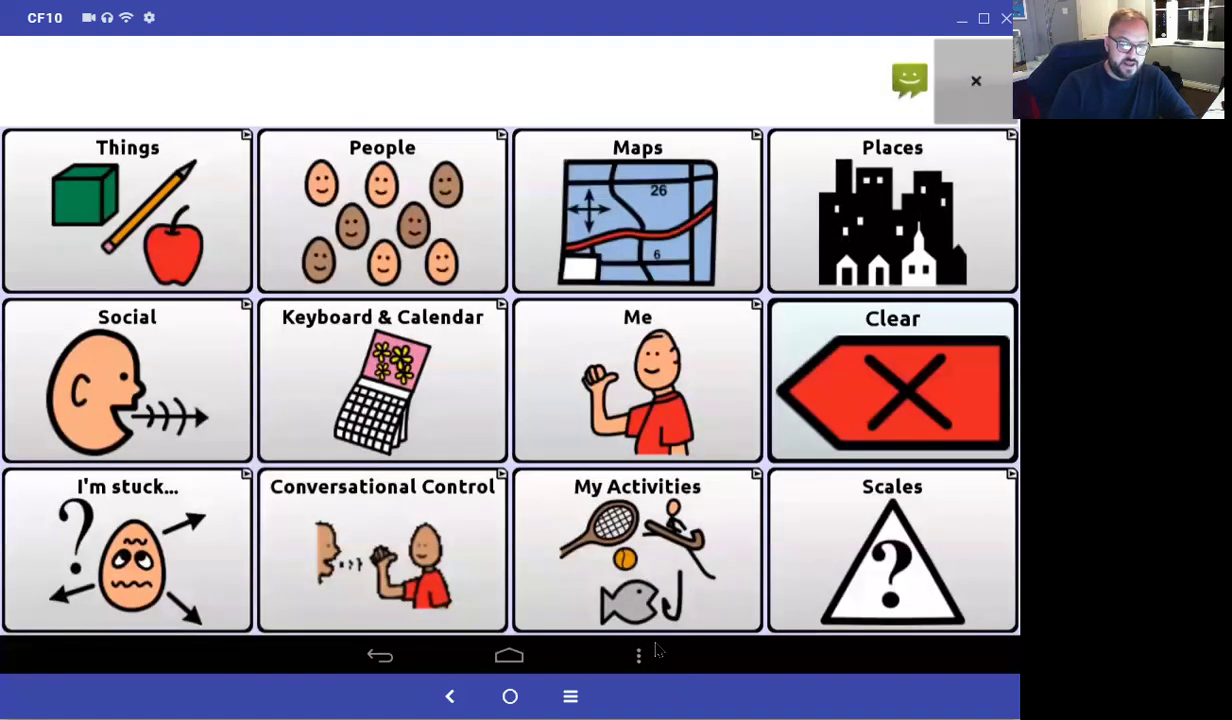
click(655, 650)
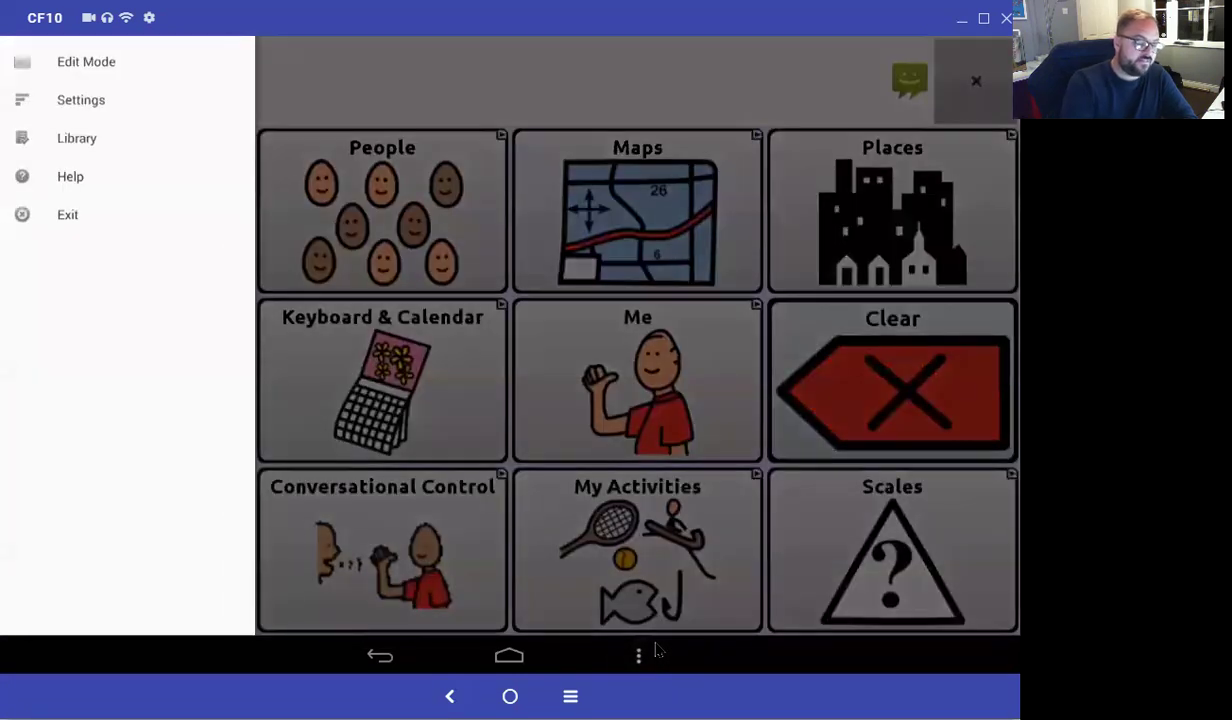
Step: Return to the library, where the new copy shows as the active User Vocabulary
click(655, 650)
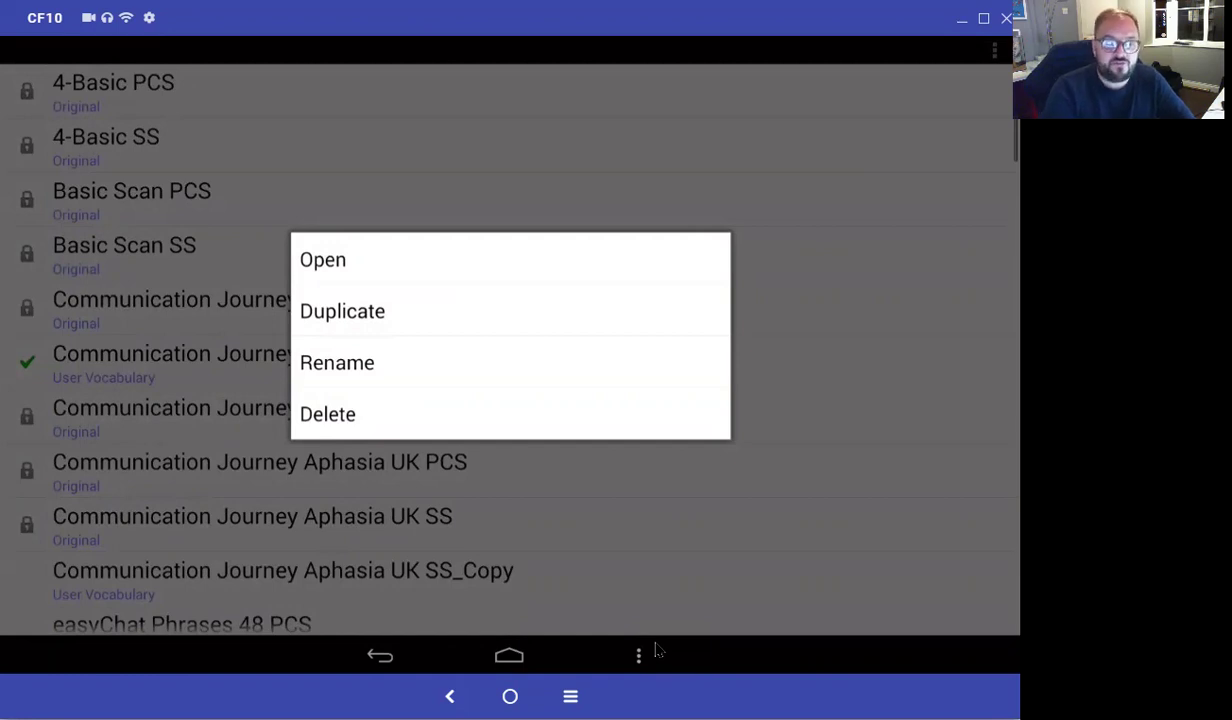
click(657, 650)
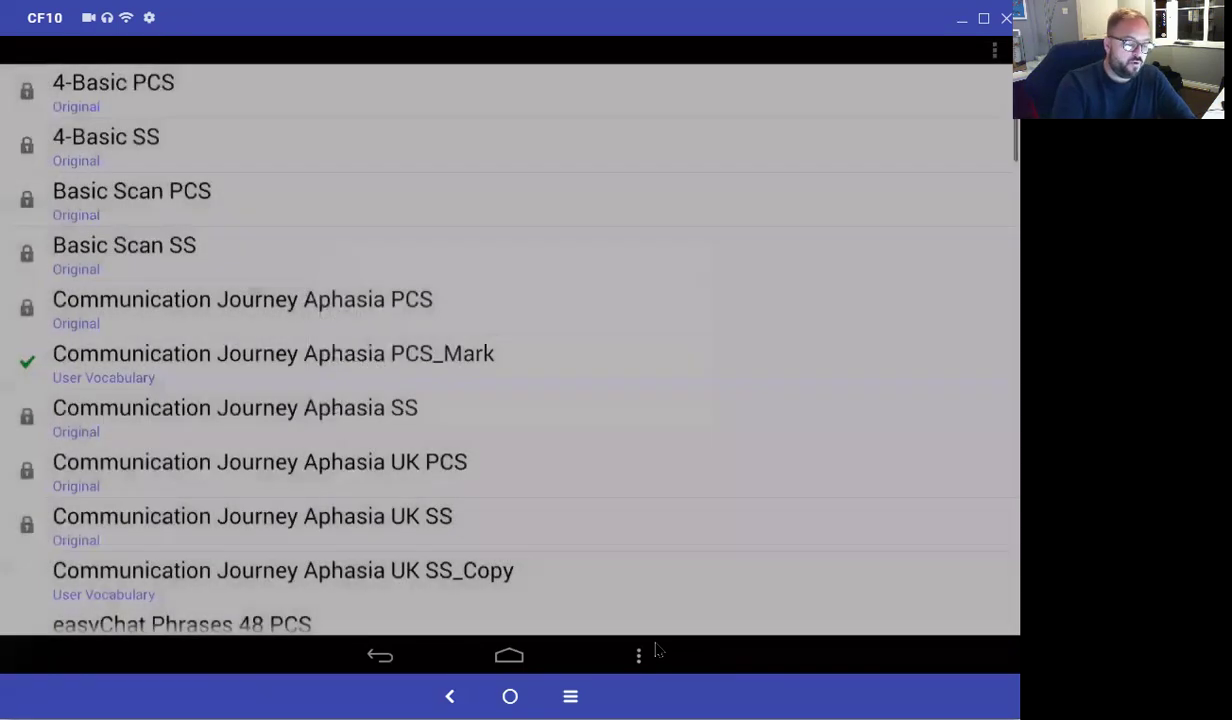
scroll(657, 650, down, 5)
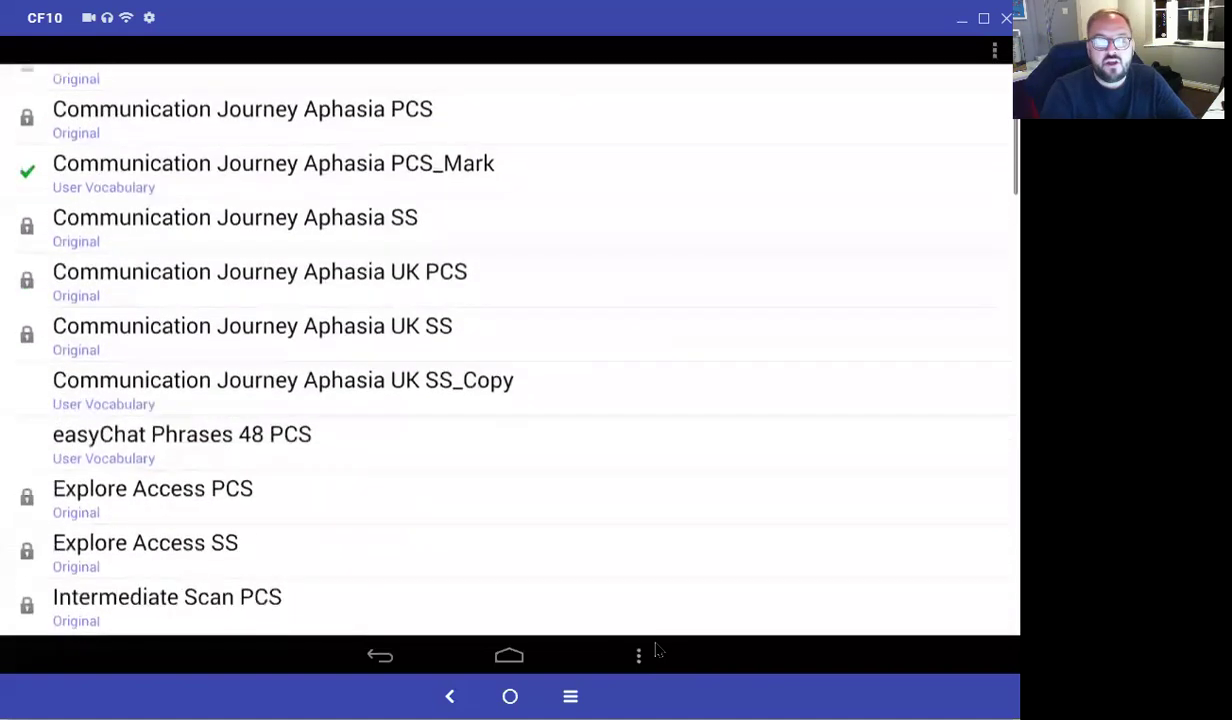